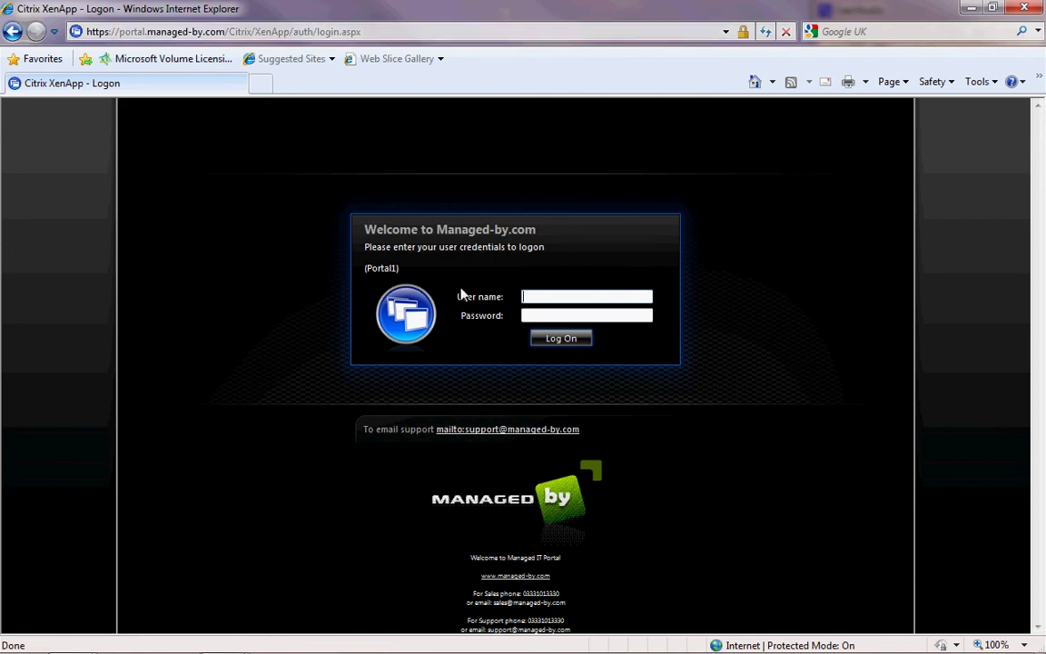
- Log on to the Managed-by.com Citrix portal with the user's name and password
{"action": "left_click", "coordinate": [557, 300]}
{"action": "key", "text": "Tab"}
{"action": "type", "text": "•••••••"}
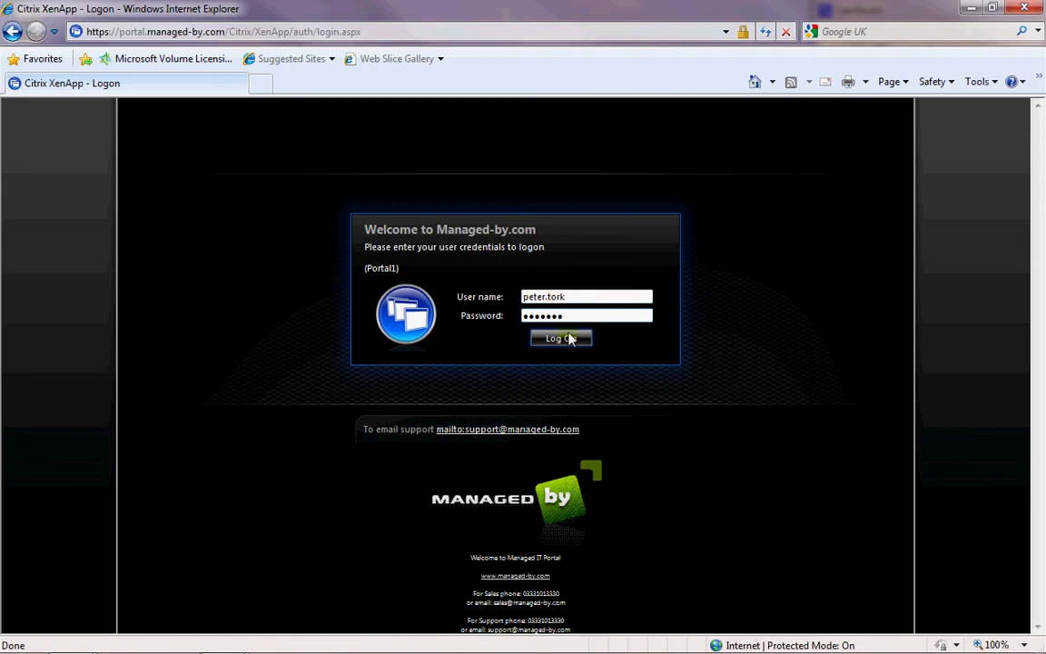
{"action": "left_click", "coordinate": [569, 338]}
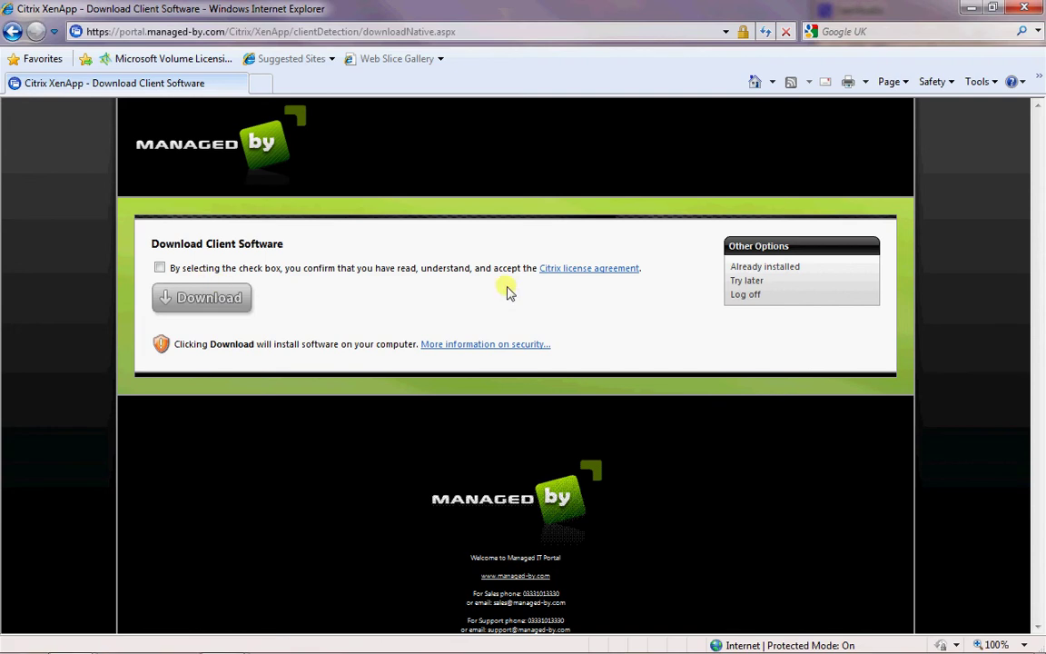
- Accept the Citrix license agreement and download the XenAppWeb.msi client installer
{"action": "left_click", "coordinate": [214, 301]}
{"action": "left_click", "coordinate": [159, 268]}
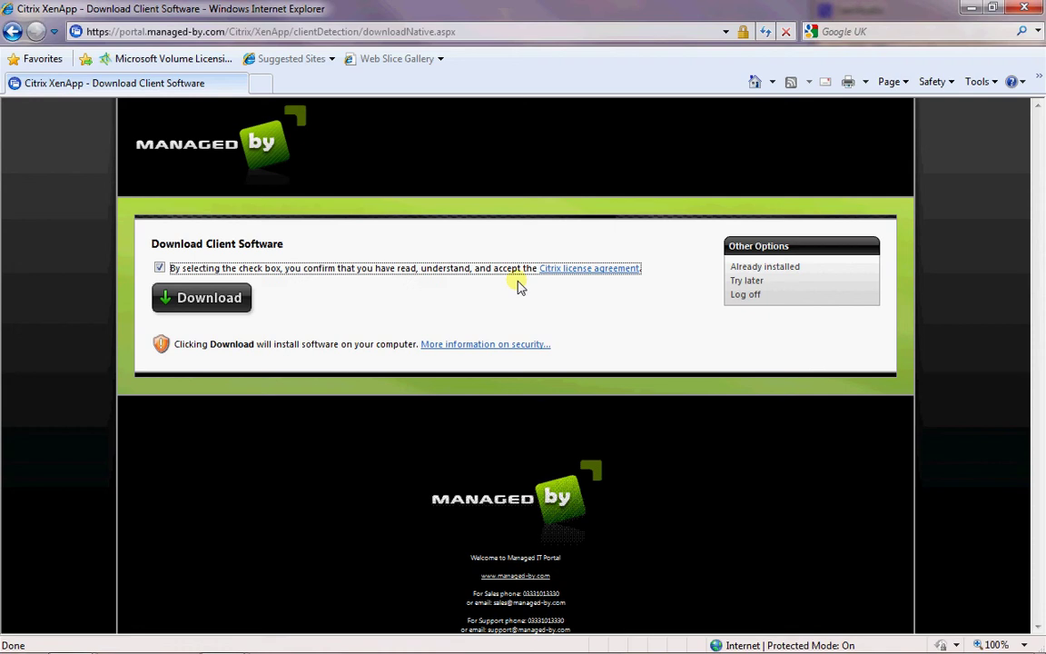
{"action": "mouse_move", "coordinate": [579, 275]}
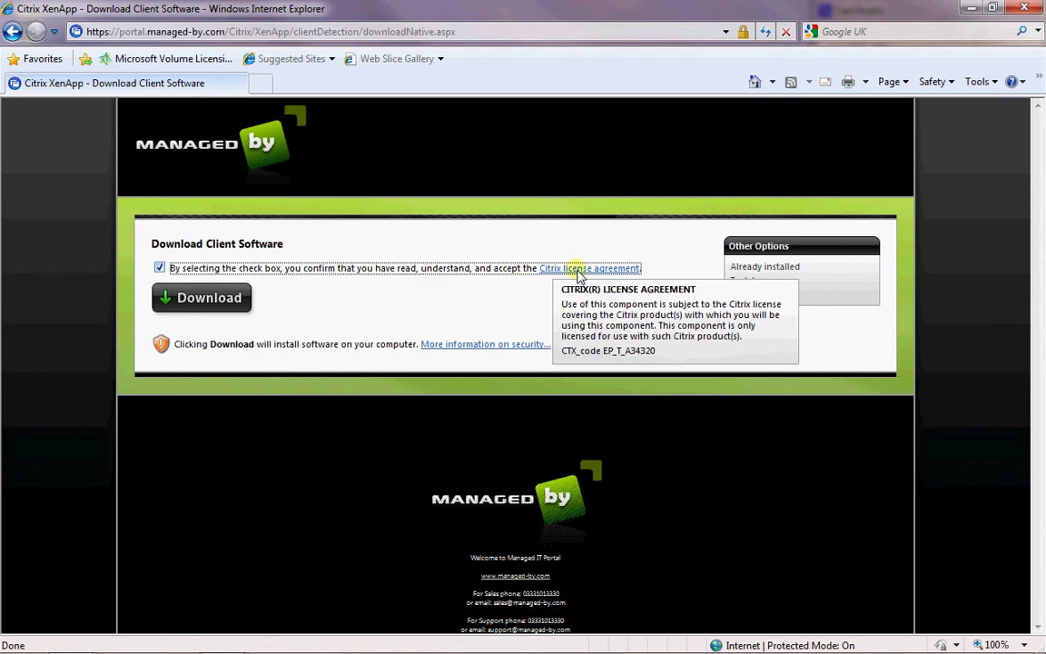
{"action": "left_click", "coordinate": [215, 309]}
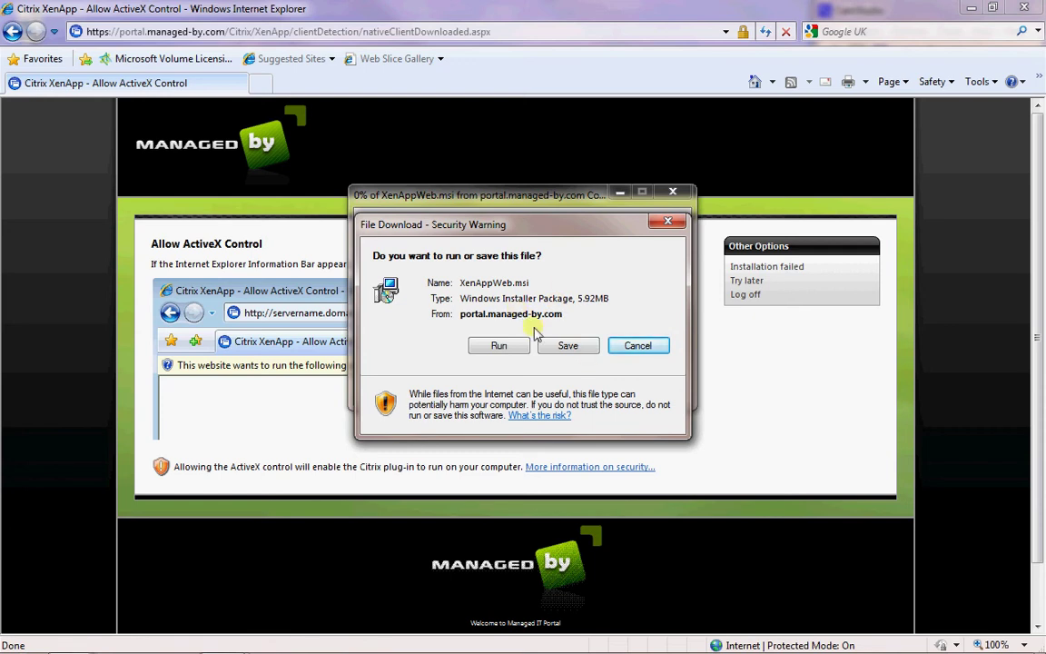
- Run XenAppWeb.msi and allow the Citrix XenApp Web Plugin from Citrix Systems to run
{"action": "left_click", "coordinate": [500, 345]}
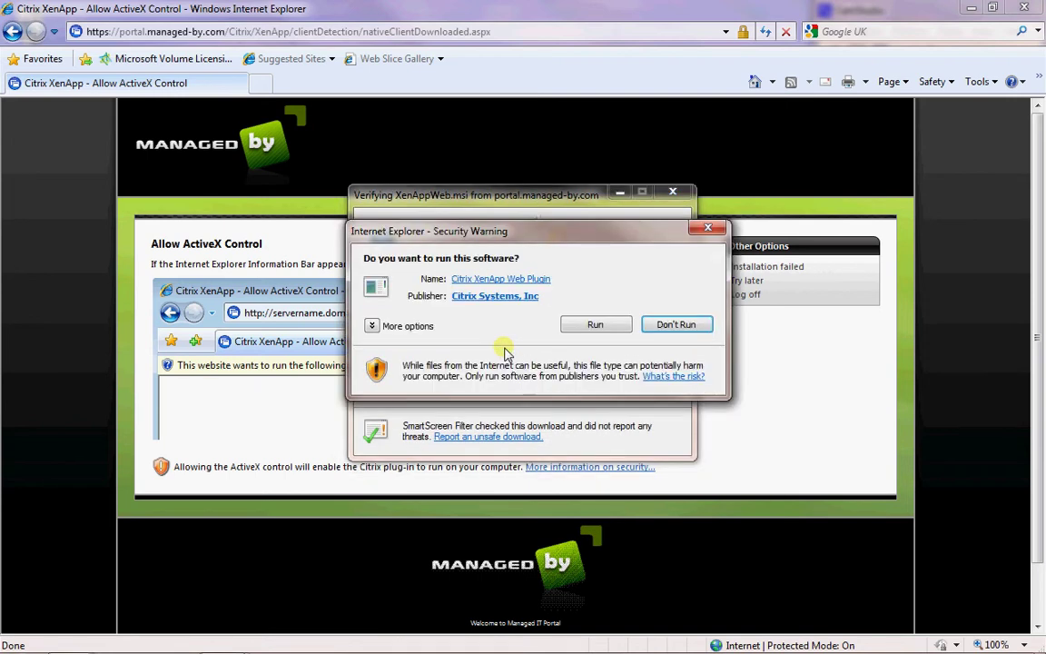
{"action": "left_click", "coordinate": [595, 325]}
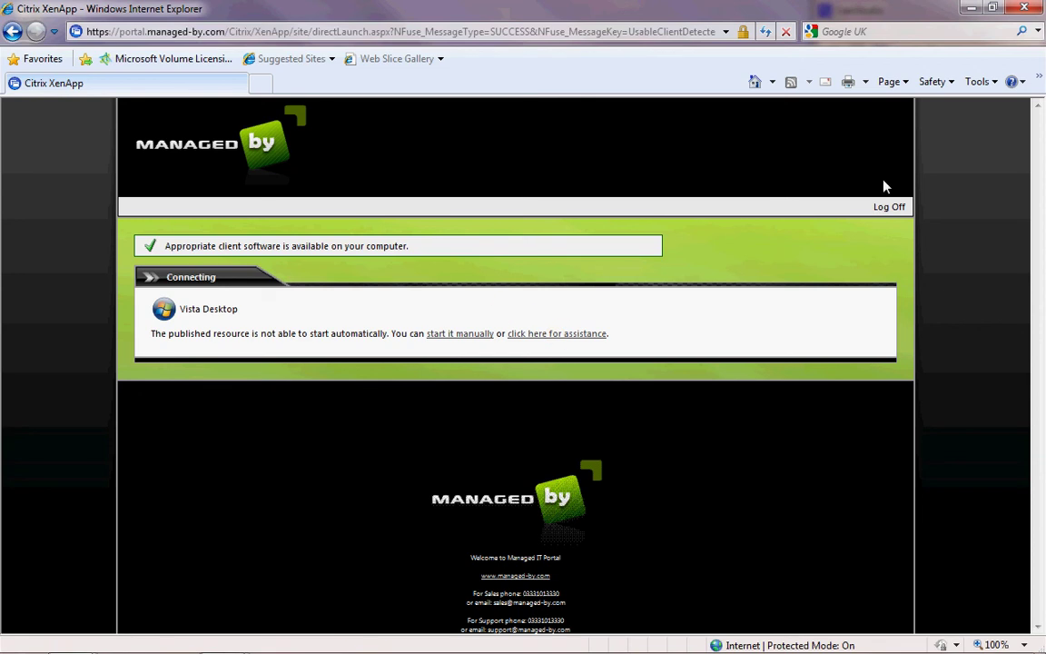
- Open the website list for the Trusted sites zone in Internet Options security settings
{"action": "left_click", "coordinate": [990, 86]}
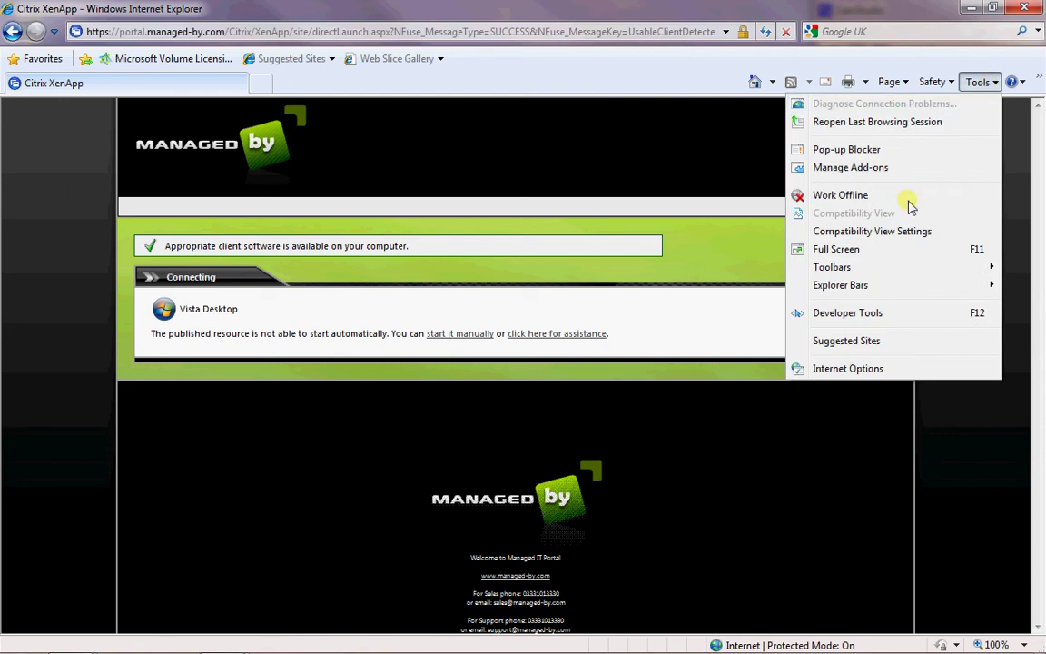
{"action": "left_click", "coordinate": [842, 369]}
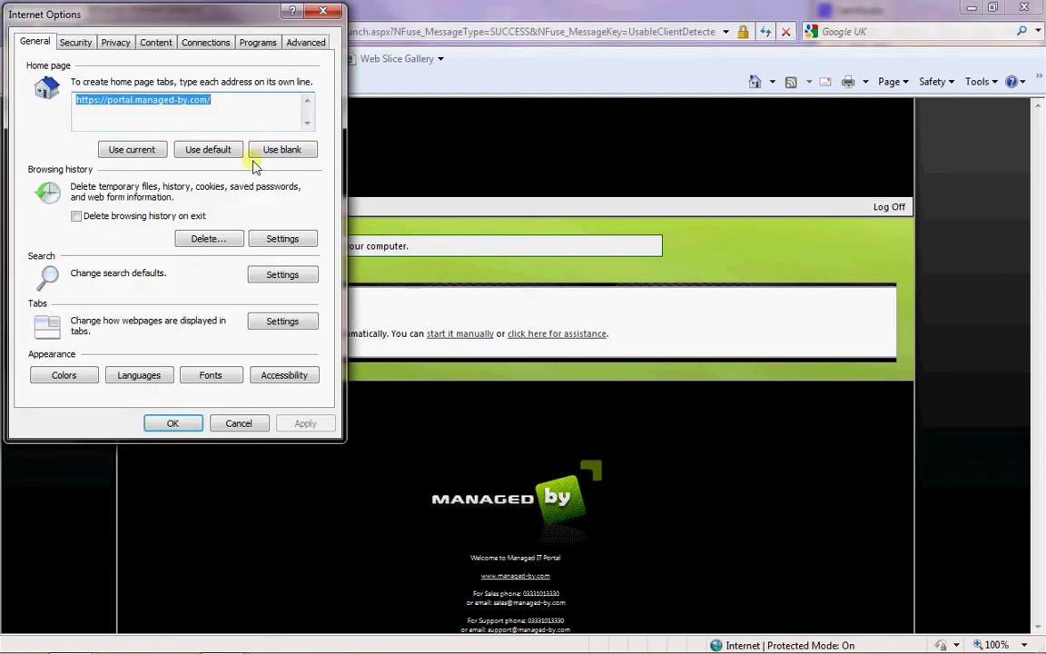
{"action": "left_click", "coordinate": [115, 43]}
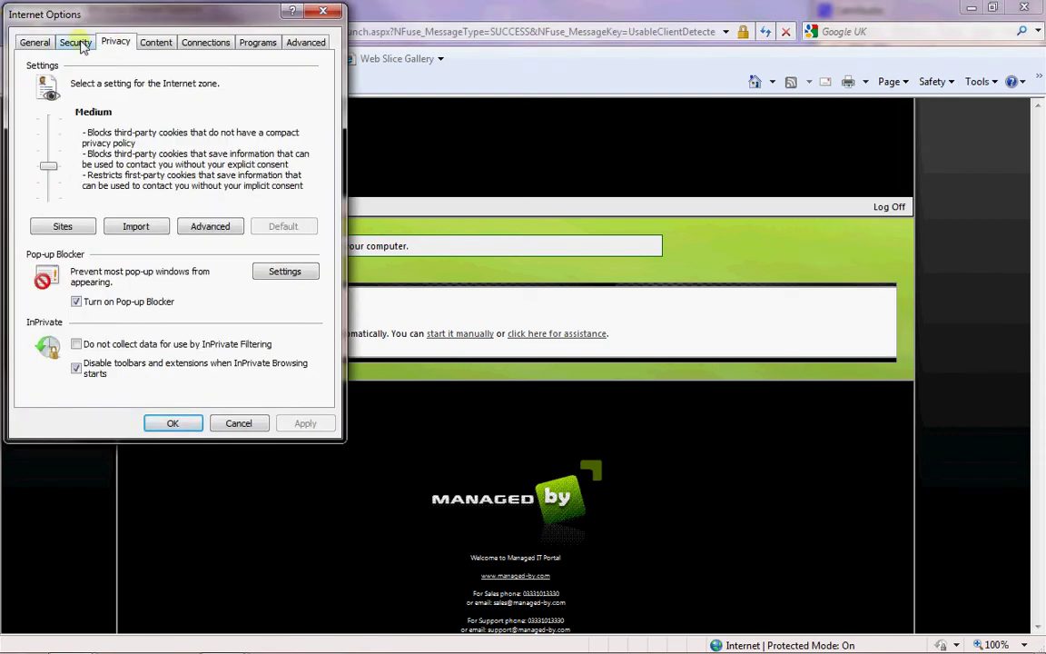
{"action": "left_click", "coordinate": [79, 43]}
{"action": "left_click", "coordinate": [179, 118]}
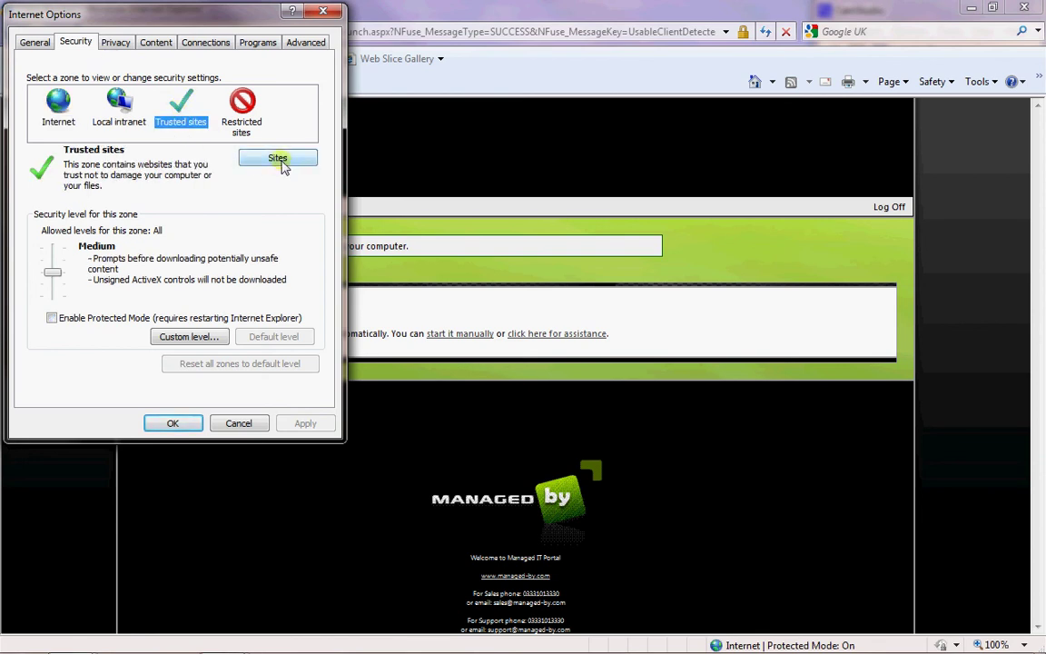
{"action": "left_click", "coordinate": [278, 159]}
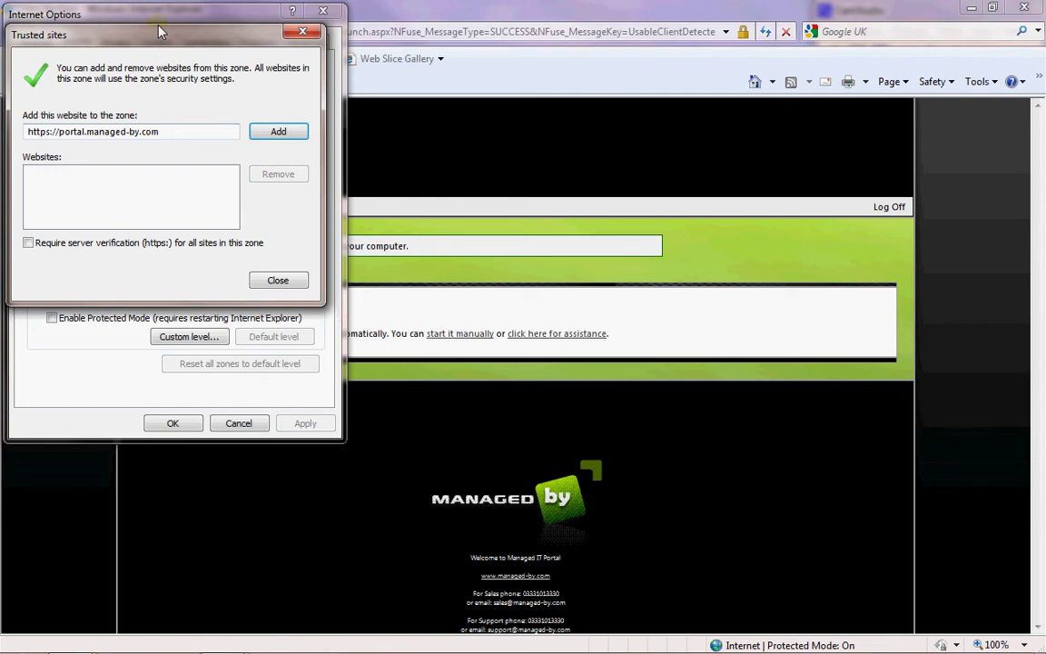
{"action": "left_click_drag", "start_coordinate": [159, 39], "coordinate": [212, 73]}
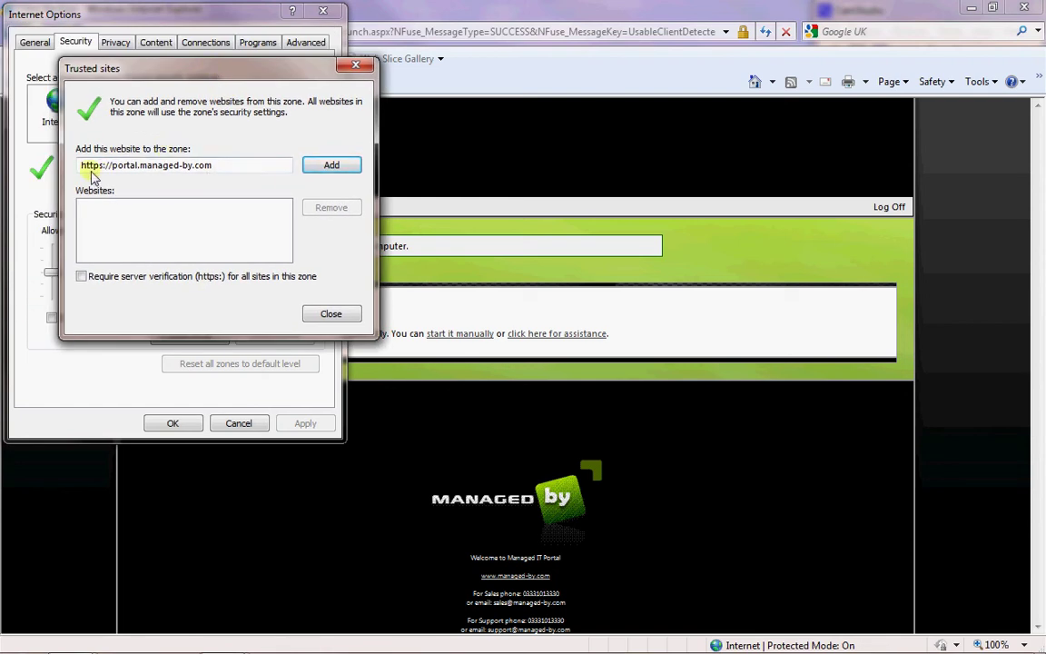
{"action": "left_click", "coordinate": [333, 165]}
{"action": "left_click", "coordinate": [164, 176]}
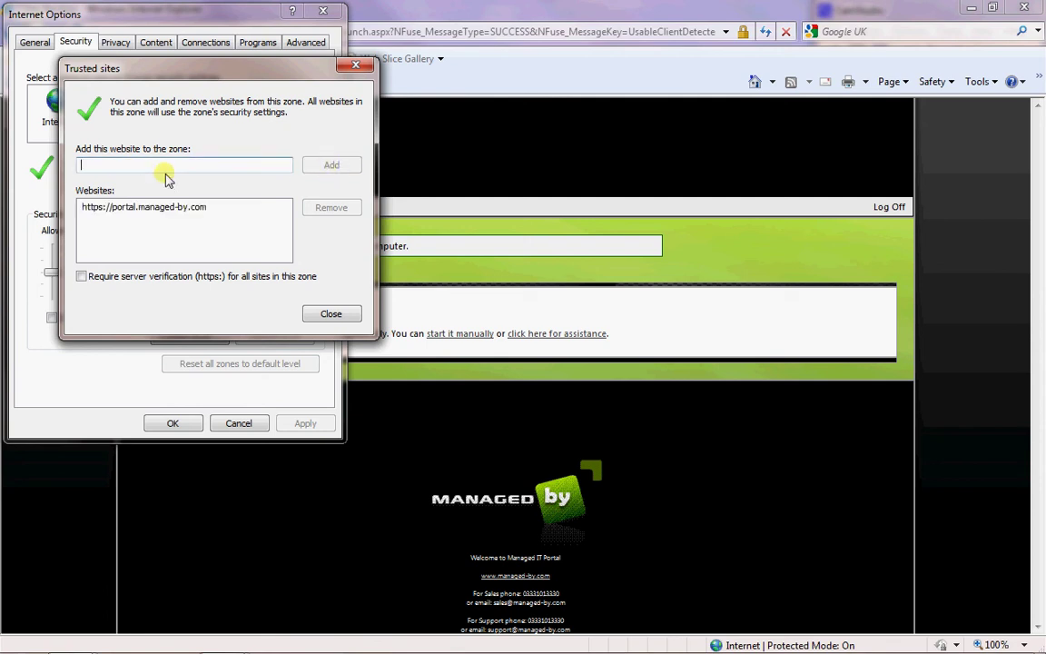
{"action": "type", "text": "http"}
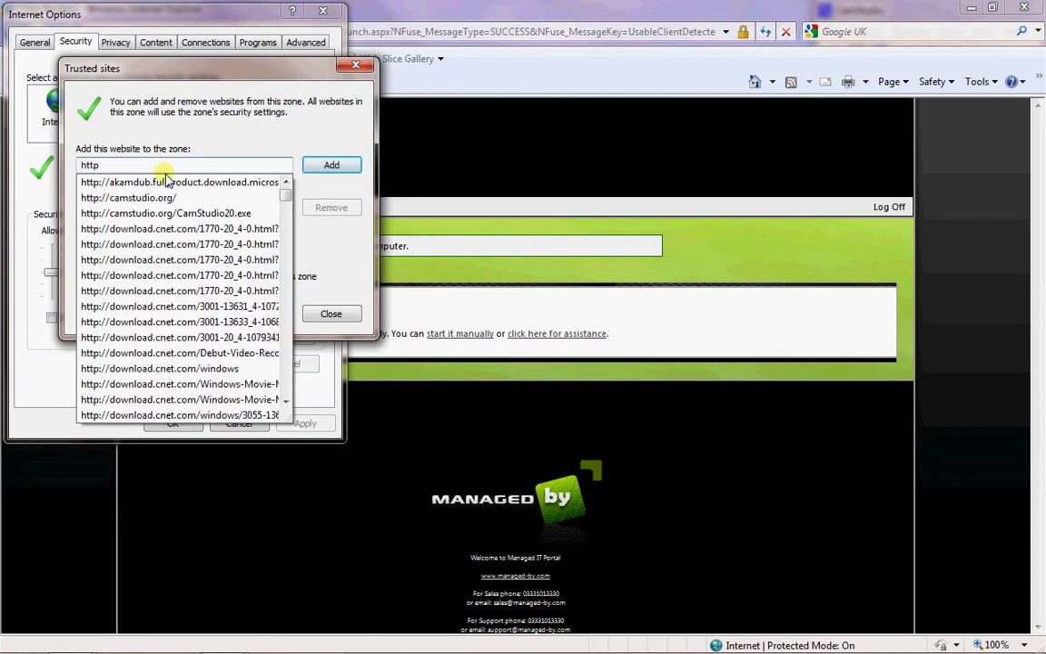
{"action": "type", "text": "://l"}
{"action": "type", "text": "ocal"}
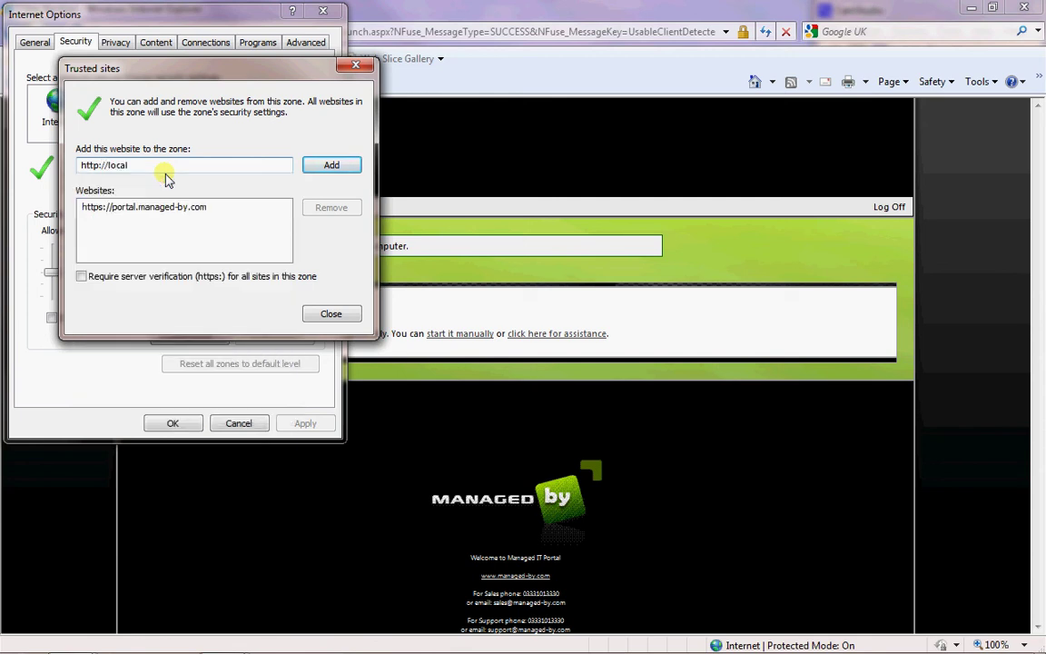
{"action": "type", "text": "host"}
{"action": "left_click", "coordinate": [323, 164]}
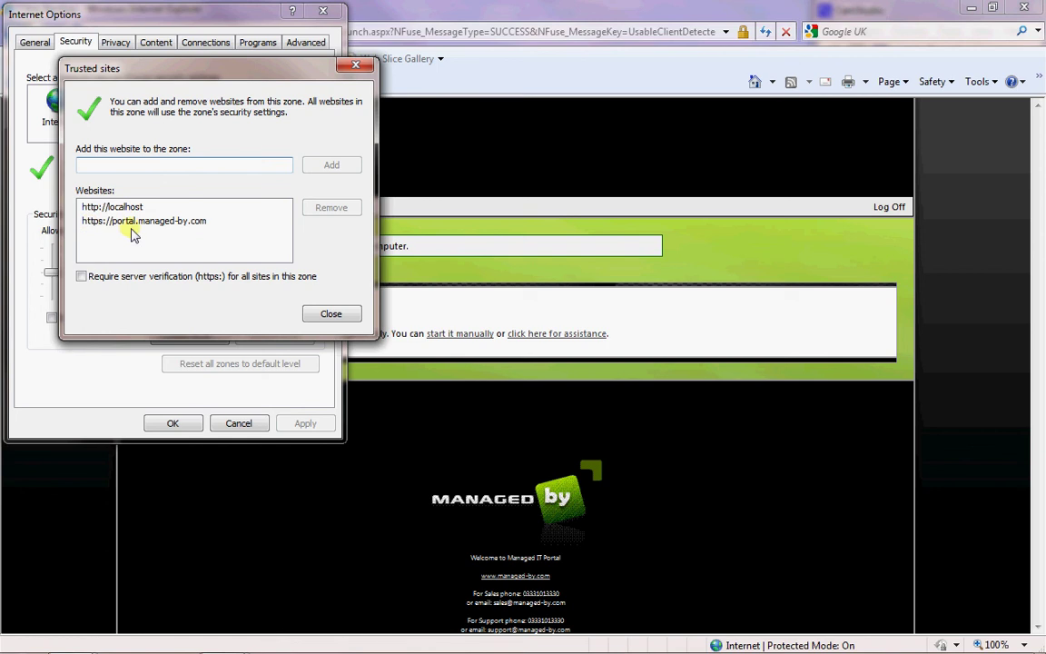
{"action": "left_click", "coordinate": [329, 313]}
{"action": "left_click", "coordinate": [182, 423]}
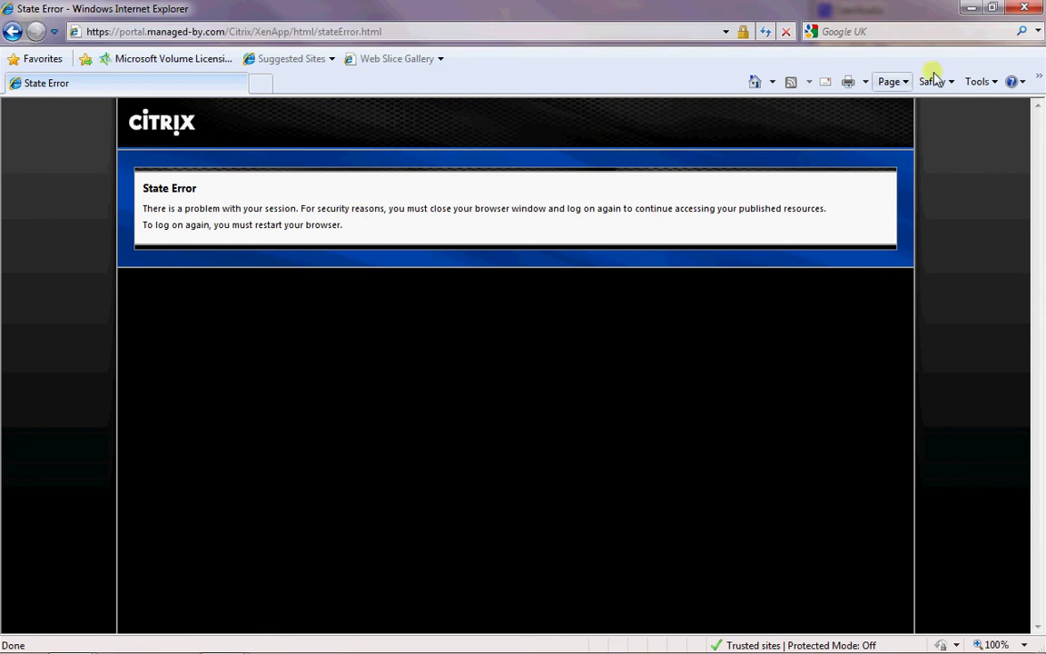
- Close Internet Explorer and bring up its taskbar list of frequent pages
{"action": "left_click", "coordinate": [1025, 9]}
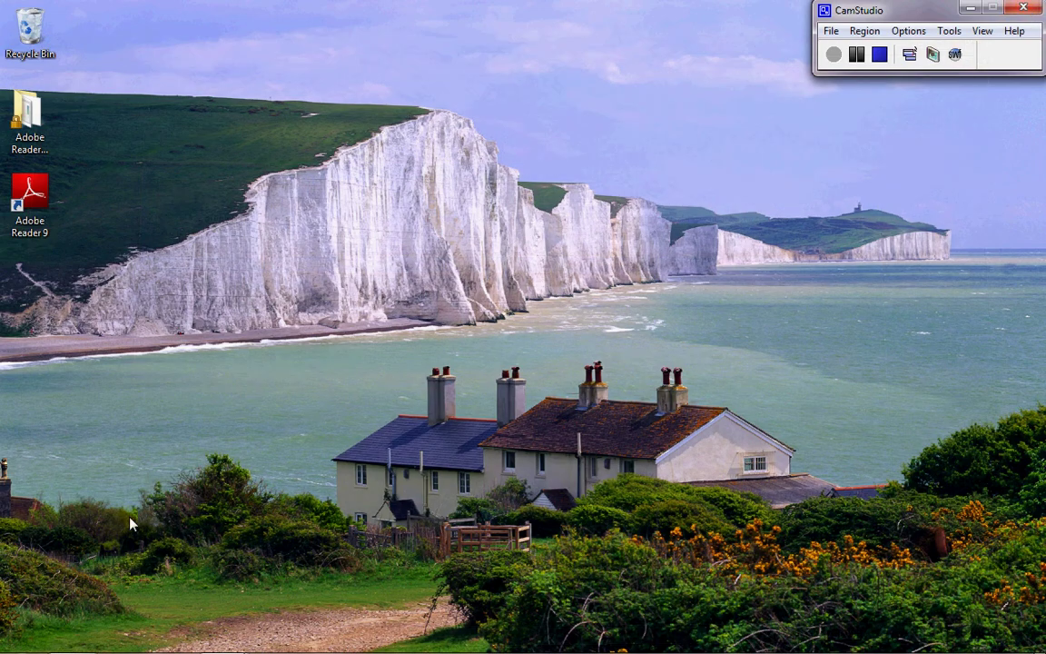
{"action": "right_click", "coordinate": [63, 643]}
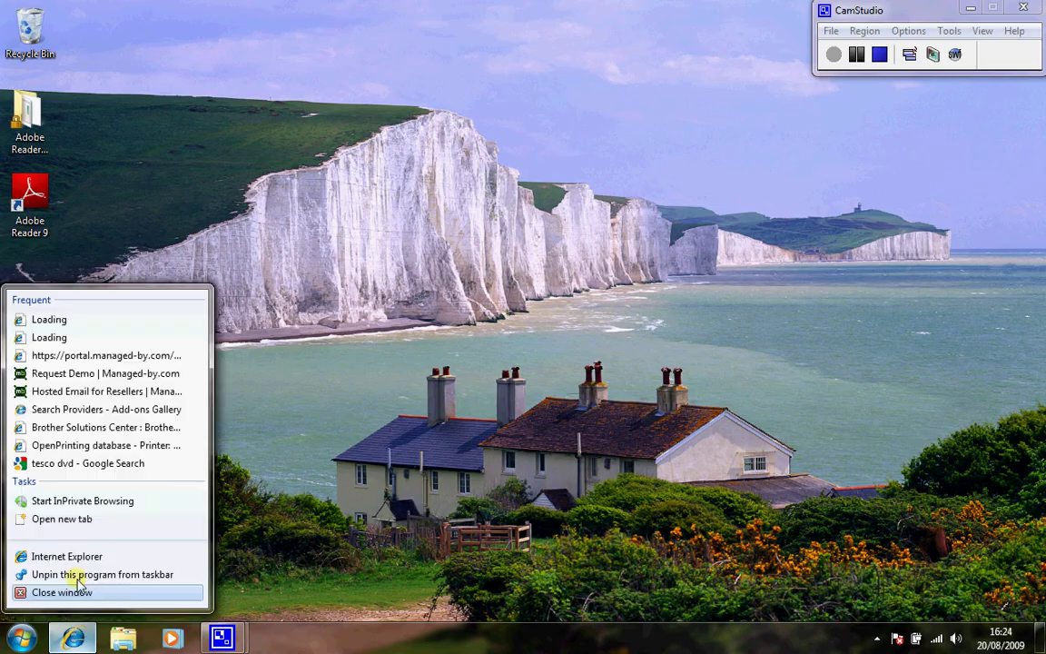
- Reopen the portal from the jump list, log off, and return to the logon screen
{"action": "left_click", "coordinate": [76, 556]}
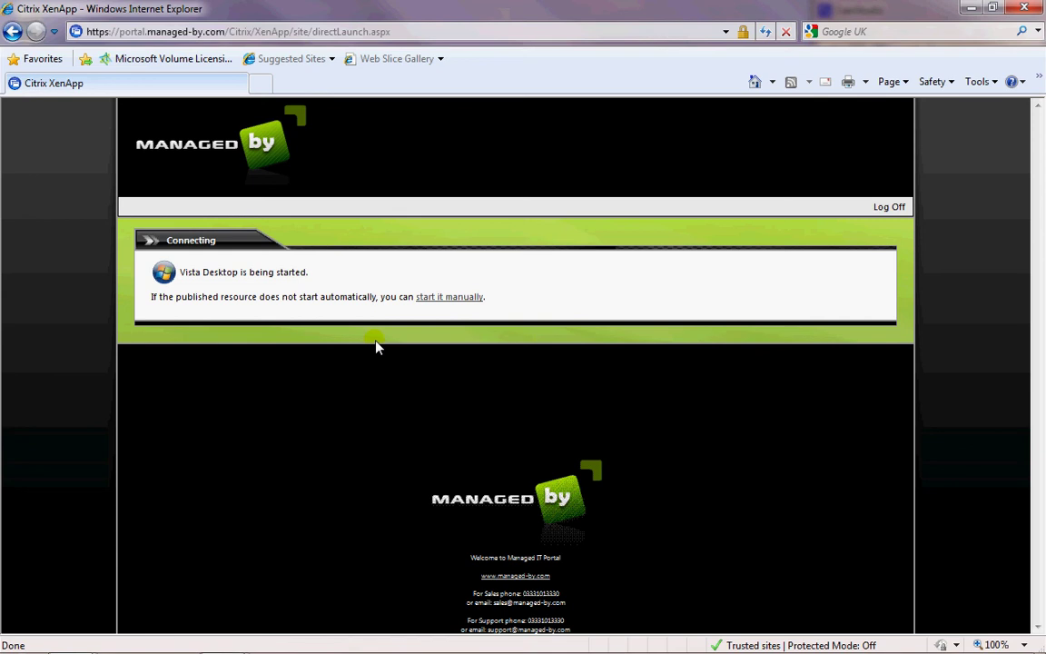
{"action": "left_click", "coordinate": [894, 211]}
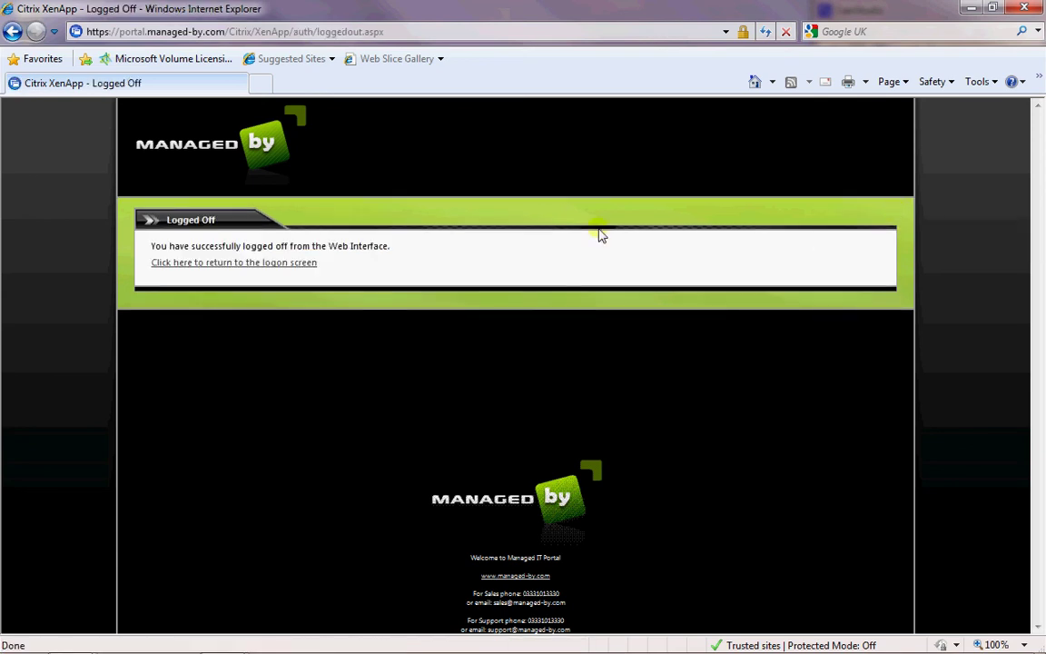
{"action": "left_click", "coordinate": [304, 263]}
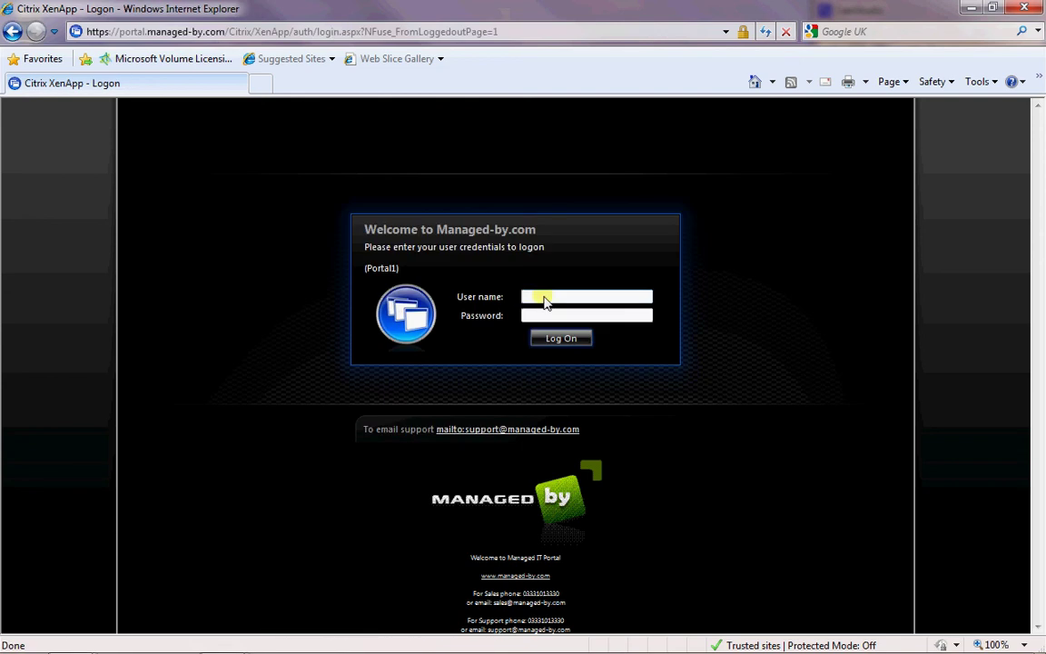
- Log back on to the portal with the user's name and password
{"action": "left_click", "coordinate": [545, 300]}
{"action": "key", "text": "Tab"}
{"action": "type", "text": "*****"}
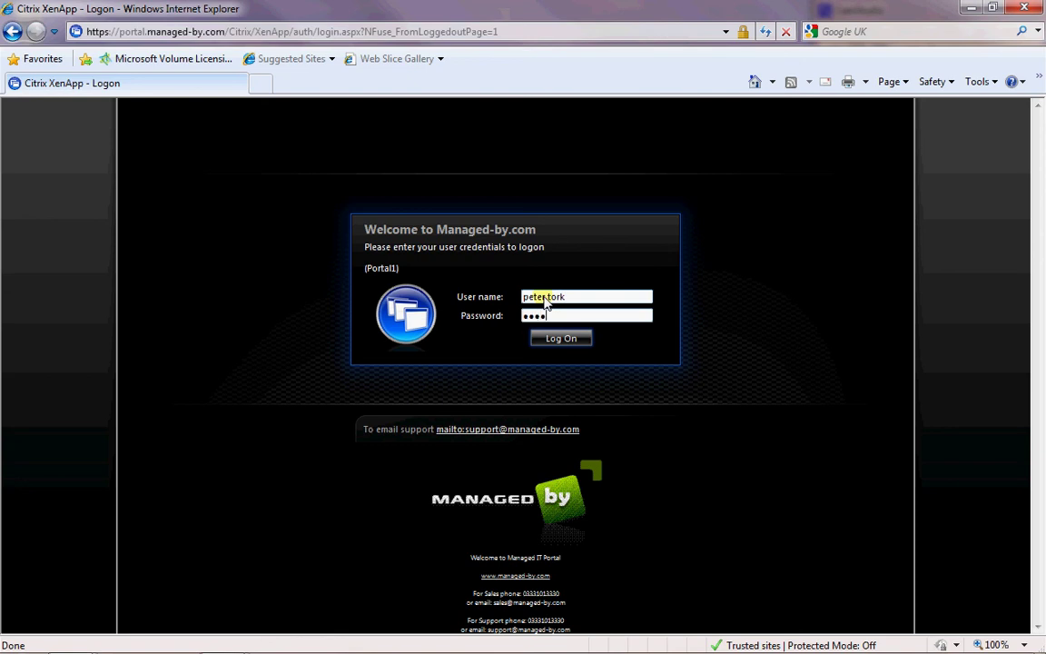
{"action": "type", "text": "****"}
{"action": "key", "text": "Return"}
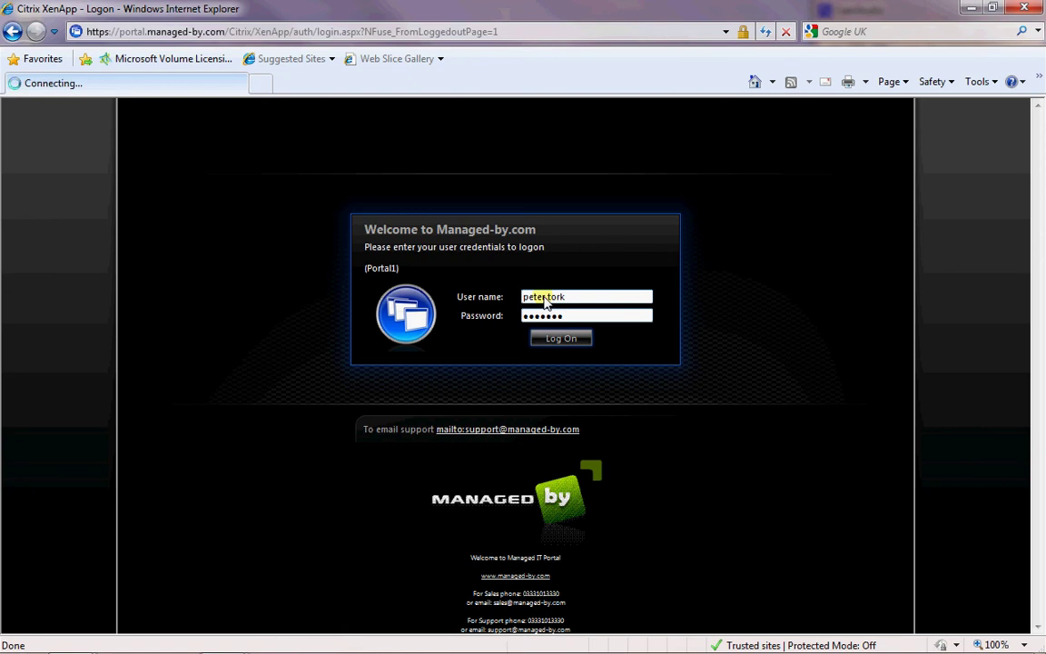